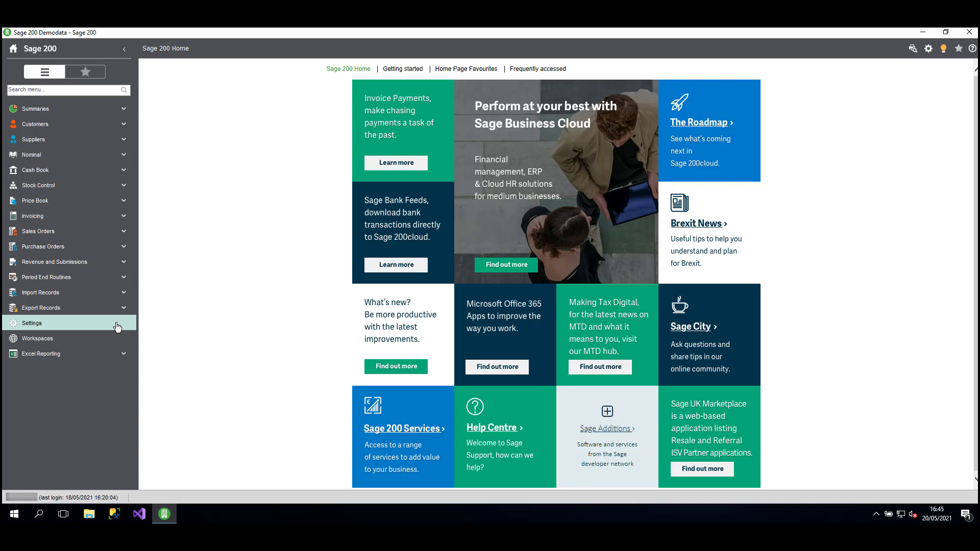
- Review the administrator user's API settings for Azure AD and email notifications in User Access, and close the window
{"action": "left_click", "coordinate": [117, 324]}
{"action": "left_click", "coordinate": [102, 353]}
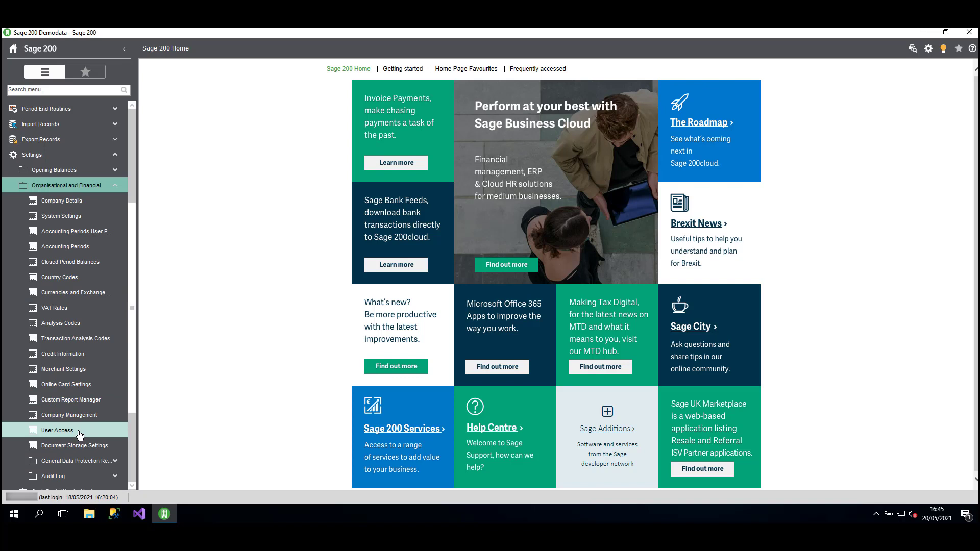
{"action": "left_click", "coordinate": [79, 433]}
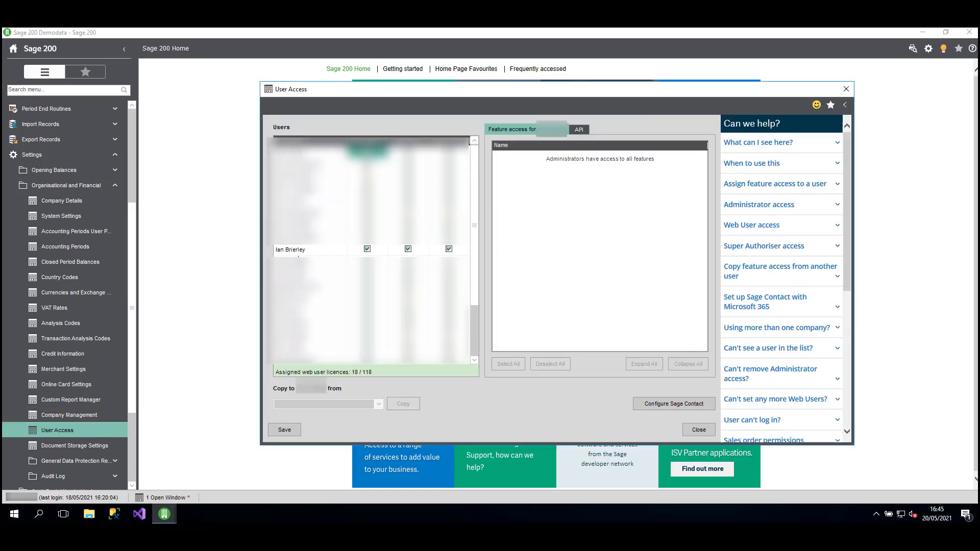
{"action": "left_click", "coordinate": [294, 250]}
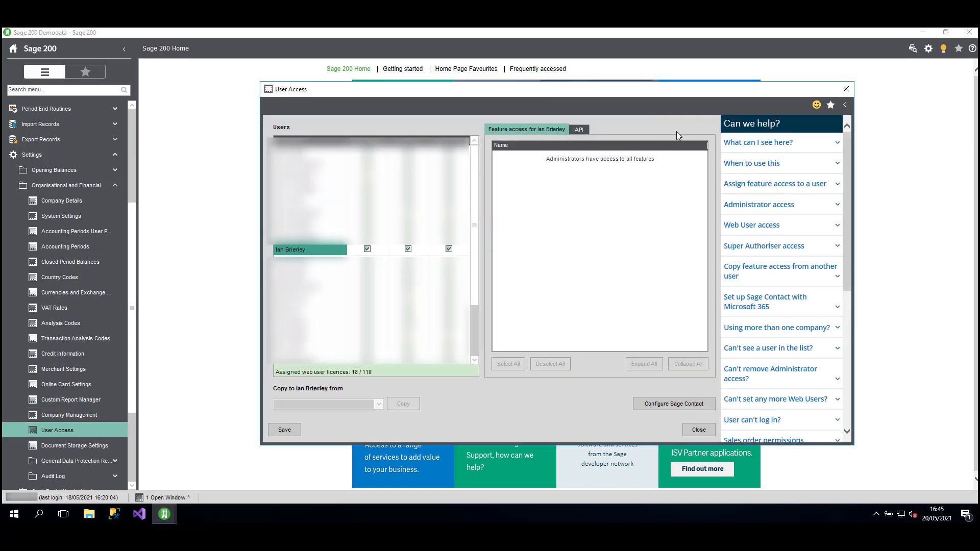
{"action": "left_click", "coordinate": [579, 129]}
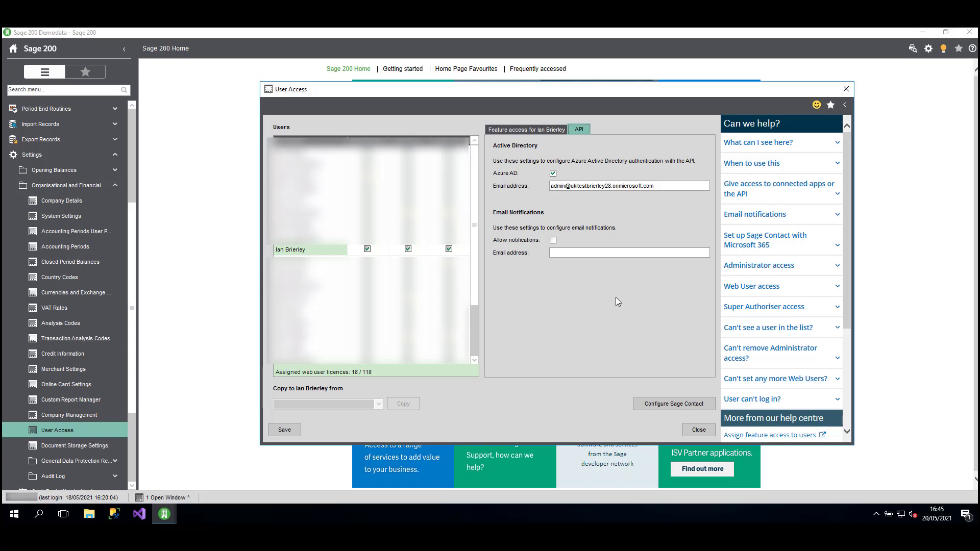
{"action": "left_click", "coordinate": [699, 431]}
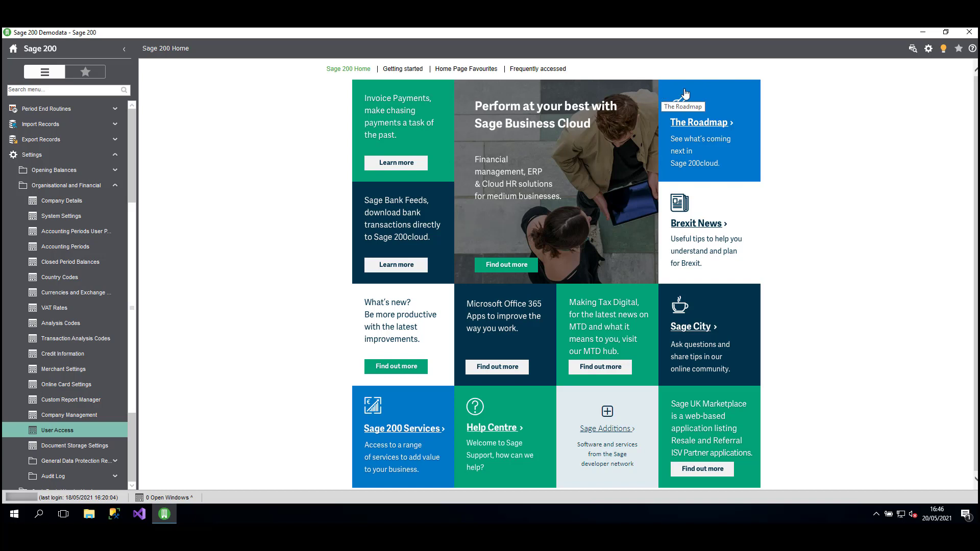
- Install the Microsoft Power BI connector from the Sage 200 installers and dismiss the completion message
{"action": "left_click", "coordinate": [929, 49]}
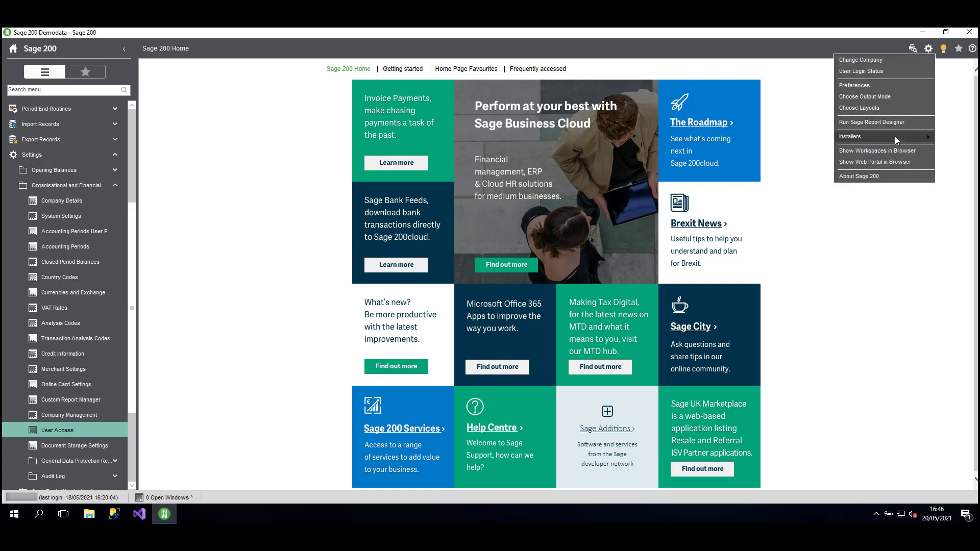
{"action": "mouse_move", "coordinate": [896, 136]}
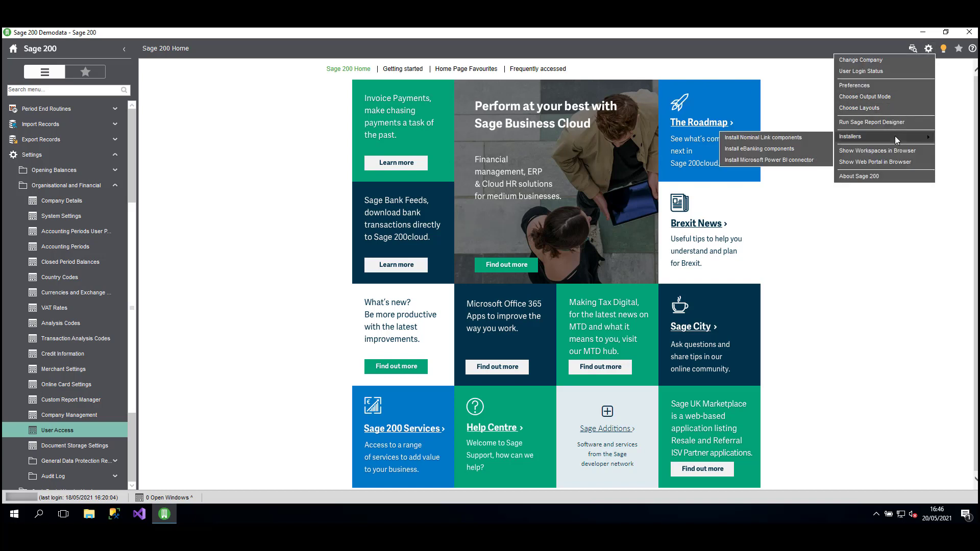
{"action": "left_click", "coordinate": [775, 161]}
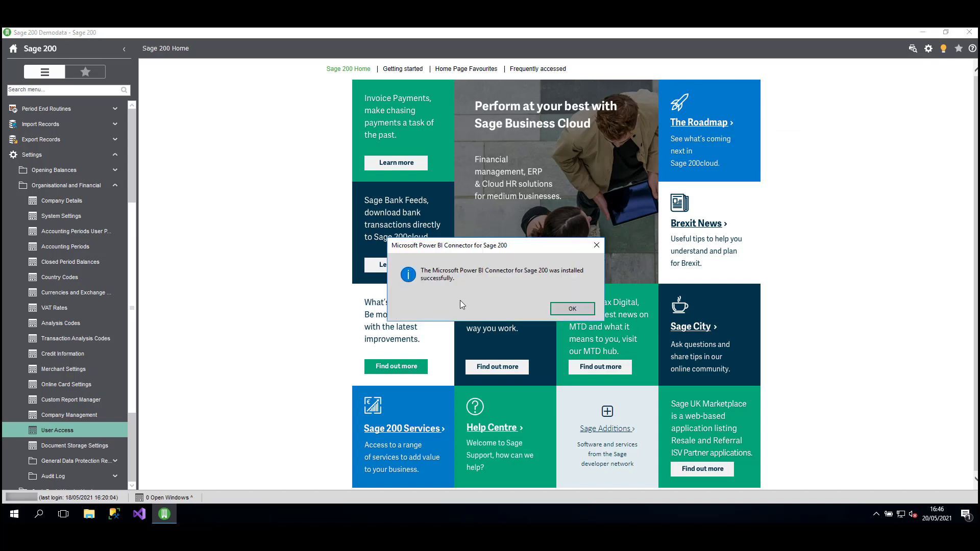
{"action": "left_click", "coordinate": [581, 312]}
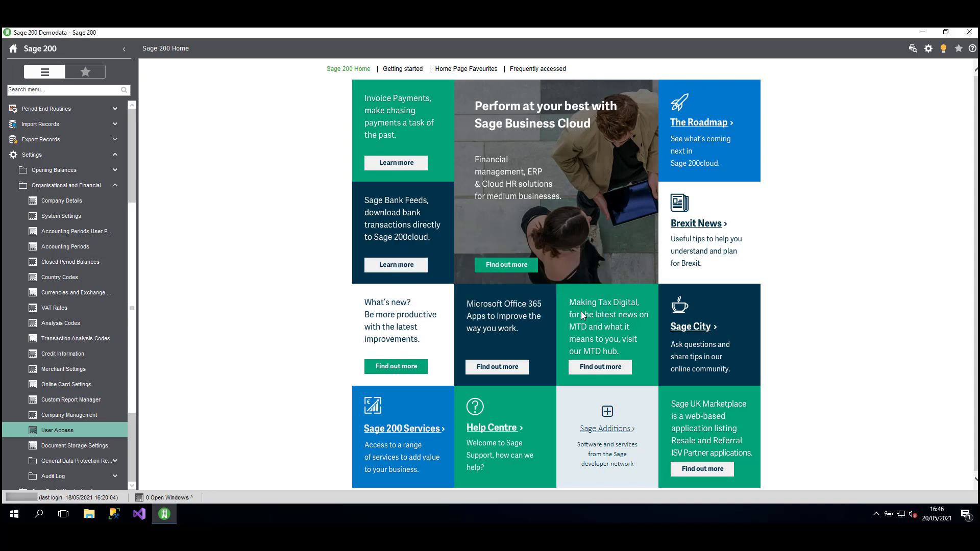
- Minimise Sage 200 and check for the Sage200.pqx file in Documents > Power BI Desktop > Custom Connectors
{"action": "left_click", "coordinate": [923, 33]}
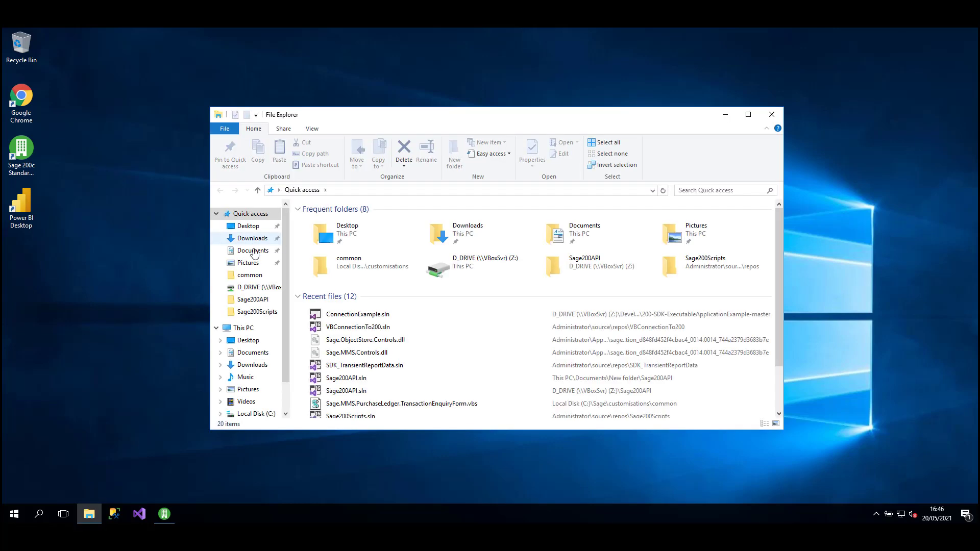
{"action": "left_click", "coordinate": [254, 251]}
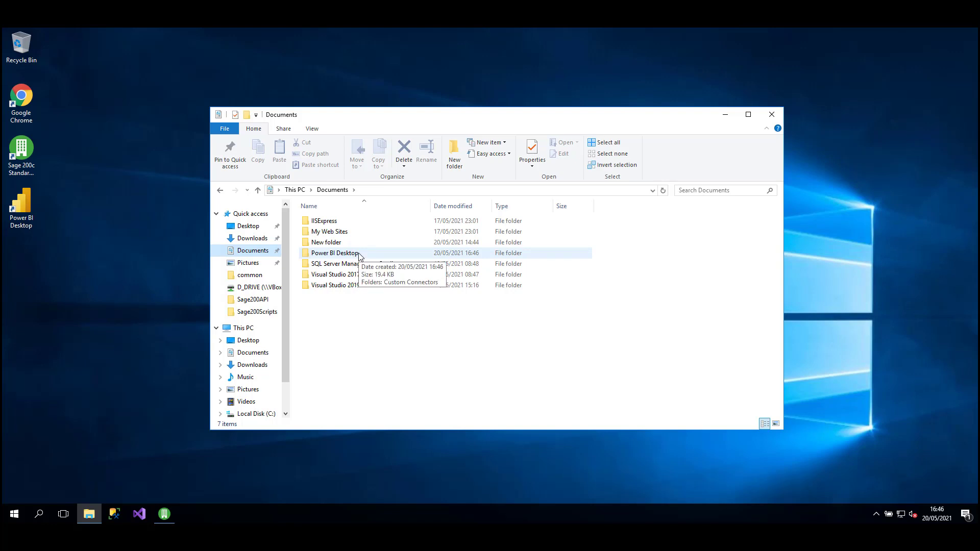
{"action": "double_click", "coordinate": [359, 254]}
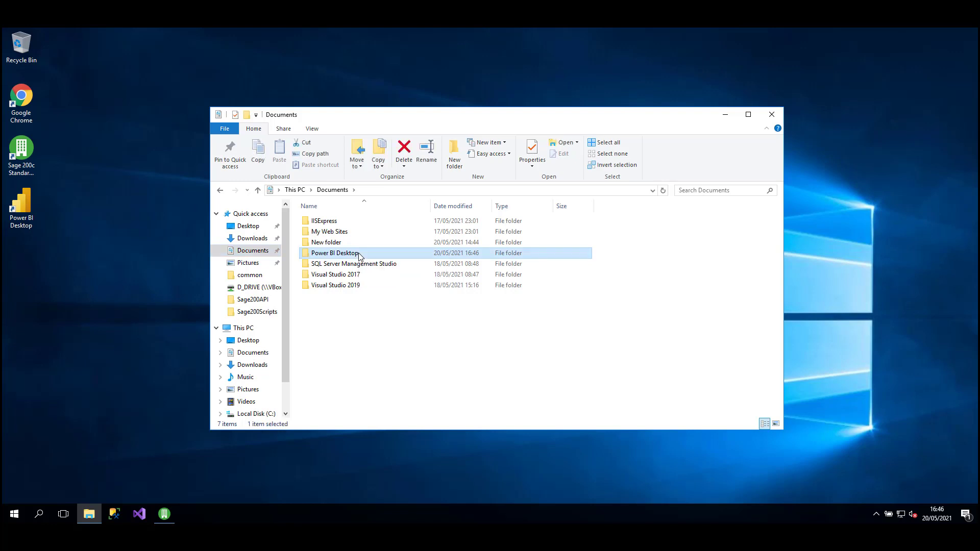
{"action": "double_click", "coordinate": [357, 224]}
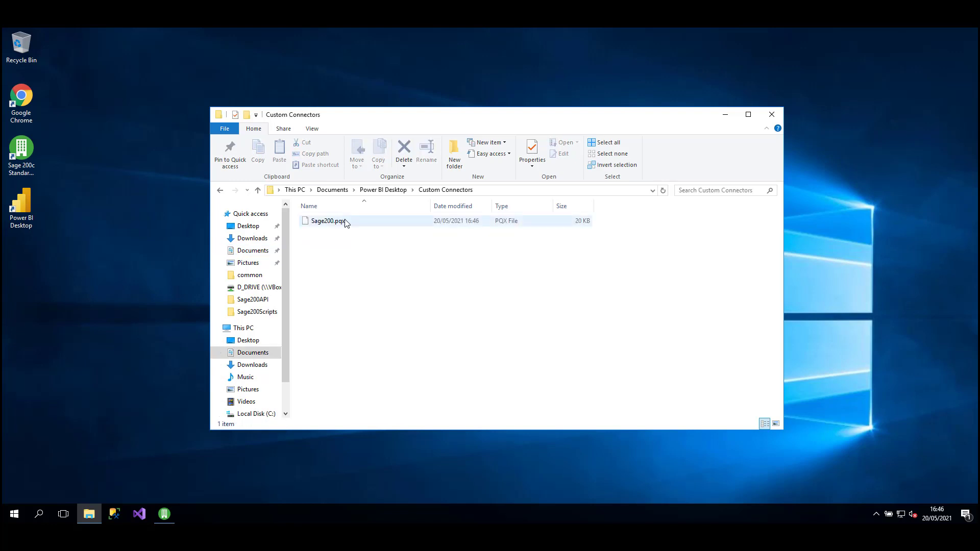
{"action": "left_click", "coordinate": [347, 223]}
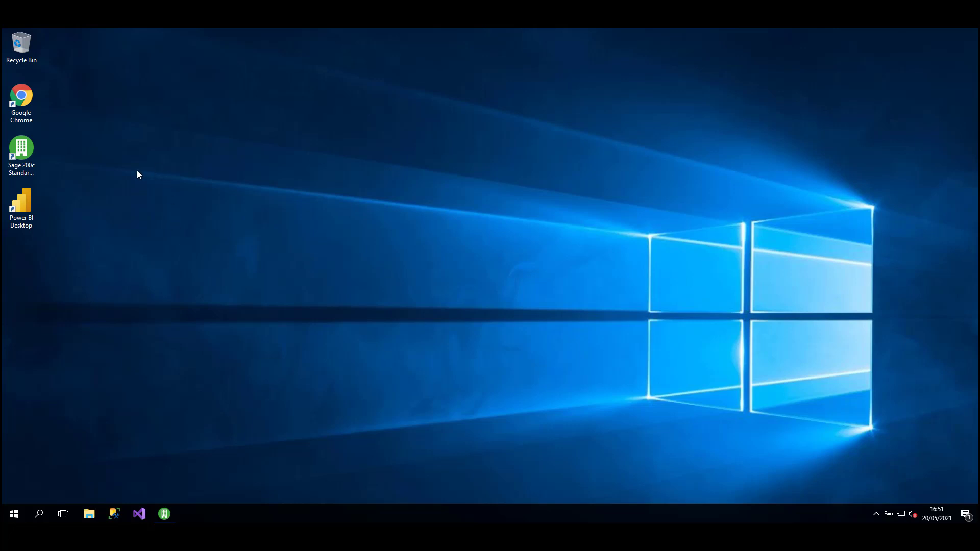
- Switch to Google Chrome and open the Sage 200 help site at desktophelp.sage.co.uk
{"action": "double_click", "coordinate": [27, 97]}
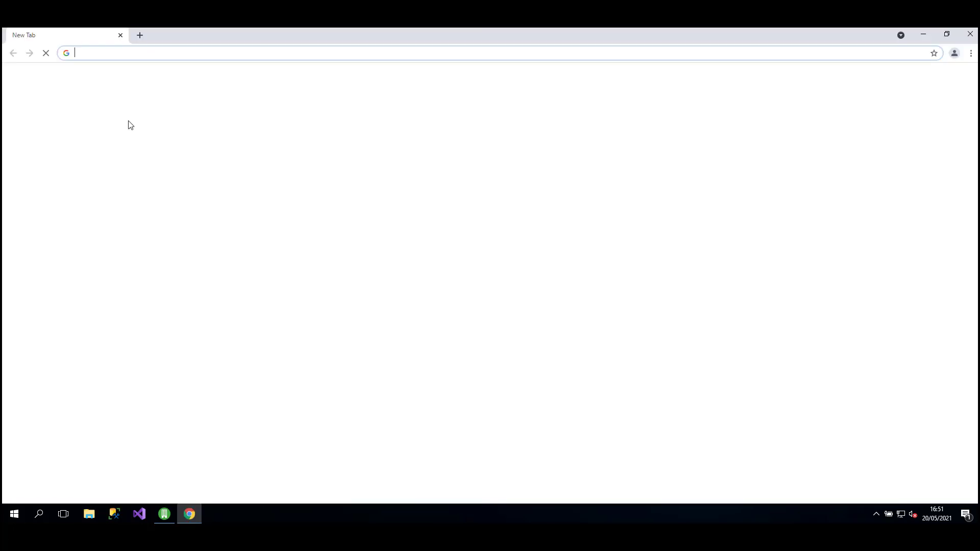
{"action": "left_click", "coordinate": [132, 54]}
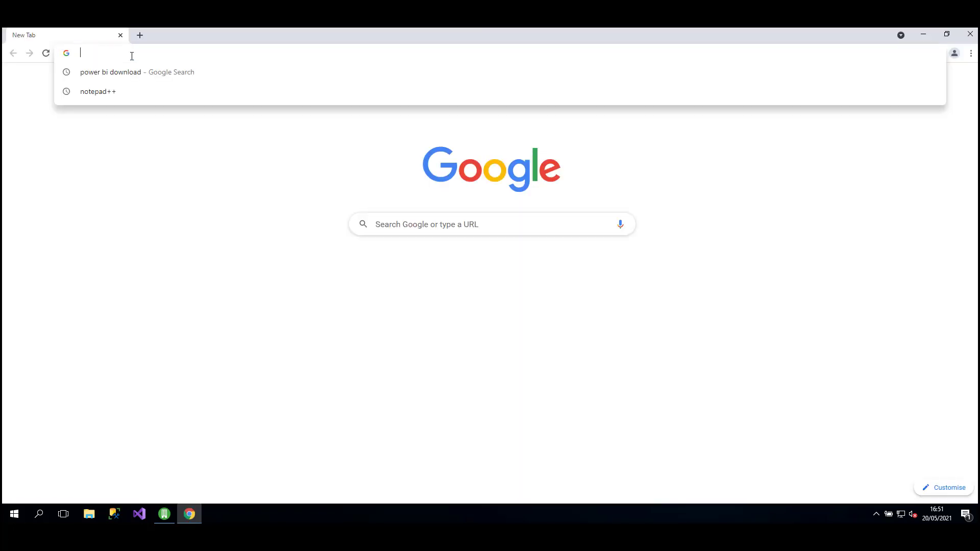
{"action": "type", "text": "desktophelp"}
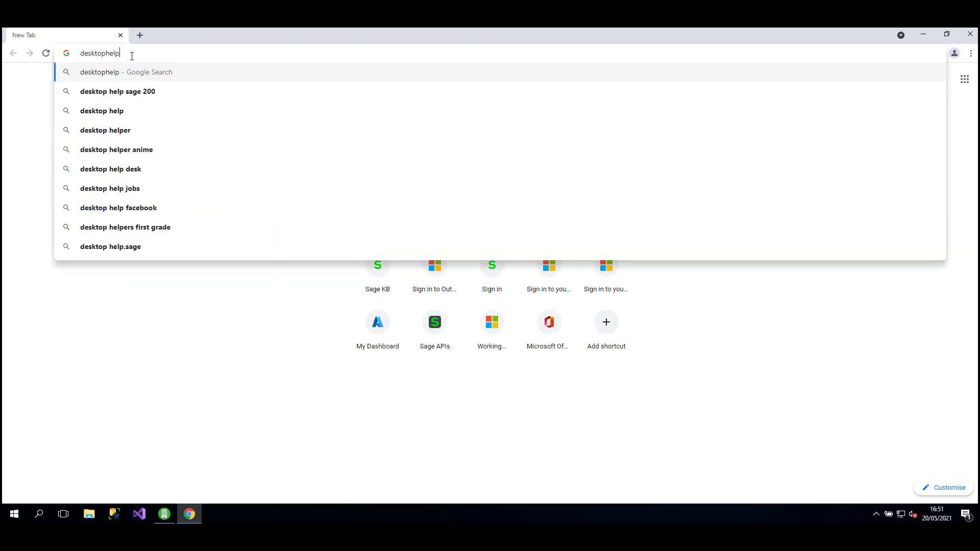
{"action": "type", "text": ".sage.co.uk"}
{"action": "key", "text": "Return"}
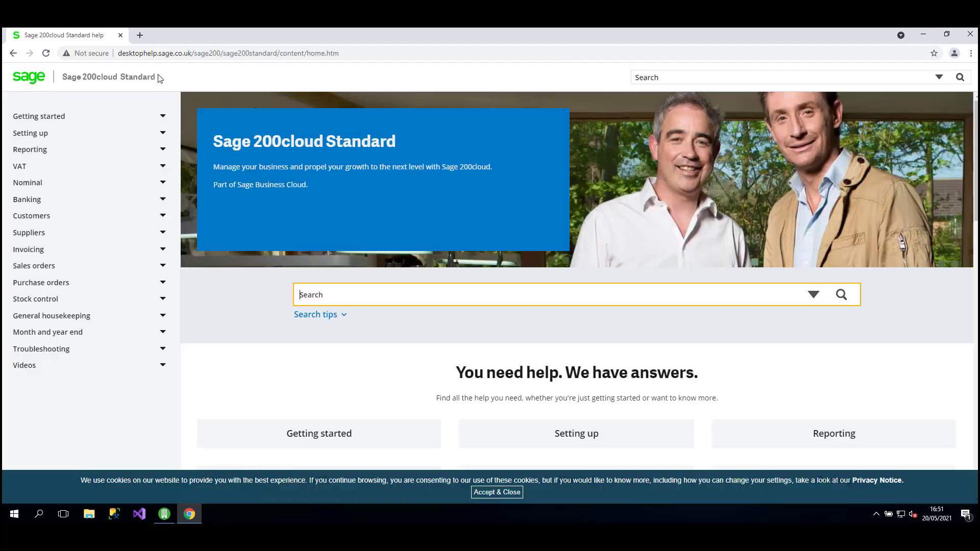
- Search the help site for "power bi report" and open the Create Power BI reports article
{"action": "left_click", "coordinate": [672, 77]}
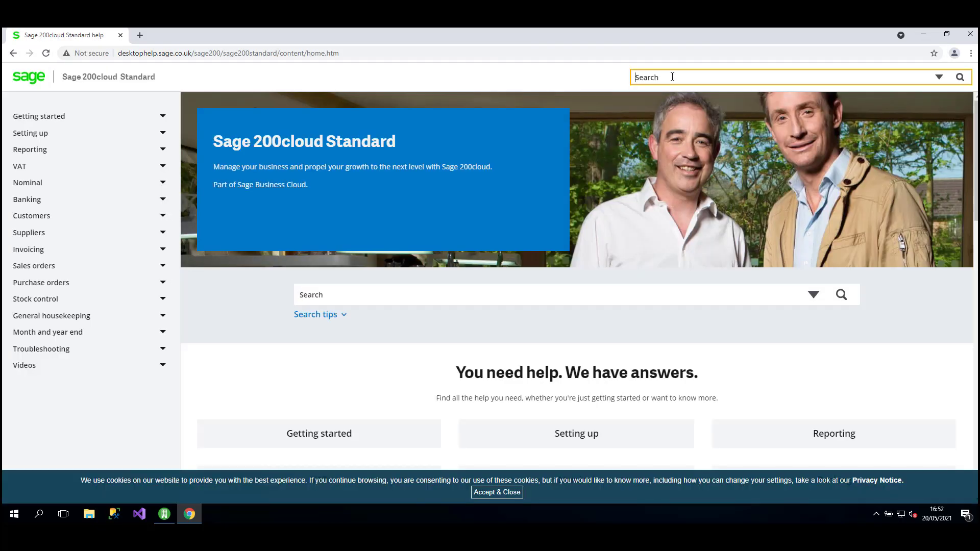
{"action": "type", "text": "power bi report"}
{"action": "key", "text": "Return"}
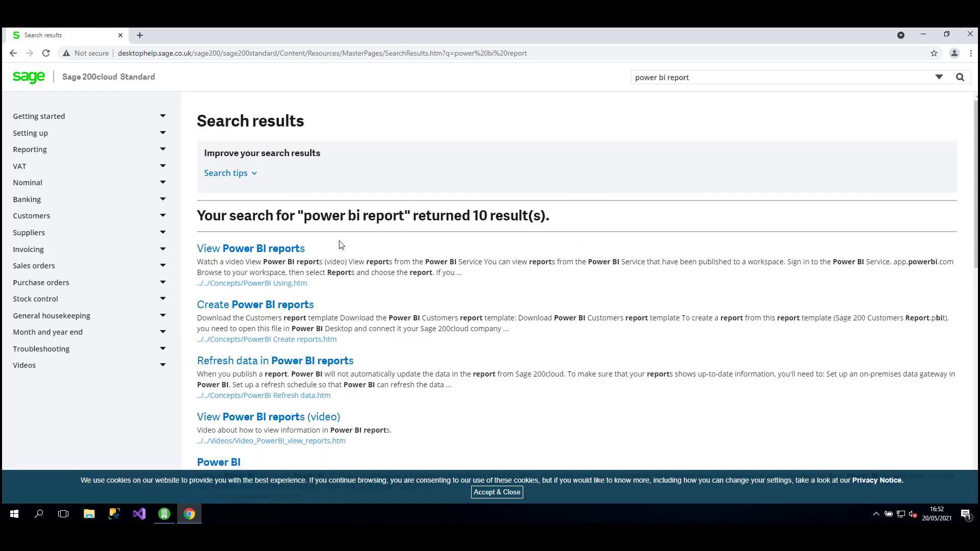
{"action": "left_click", "coordinate": [302, 308]}
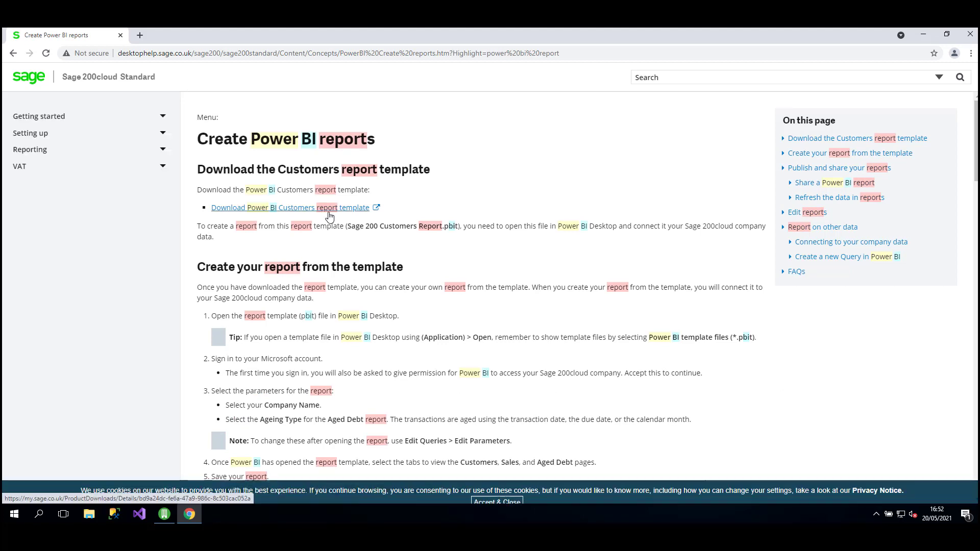
- Follow the Power BI Customers report template link, sign in to My Sage and download Sage 200 Customers Report.pbit
{"action": "left_click", "coordinate": [281, 212]}
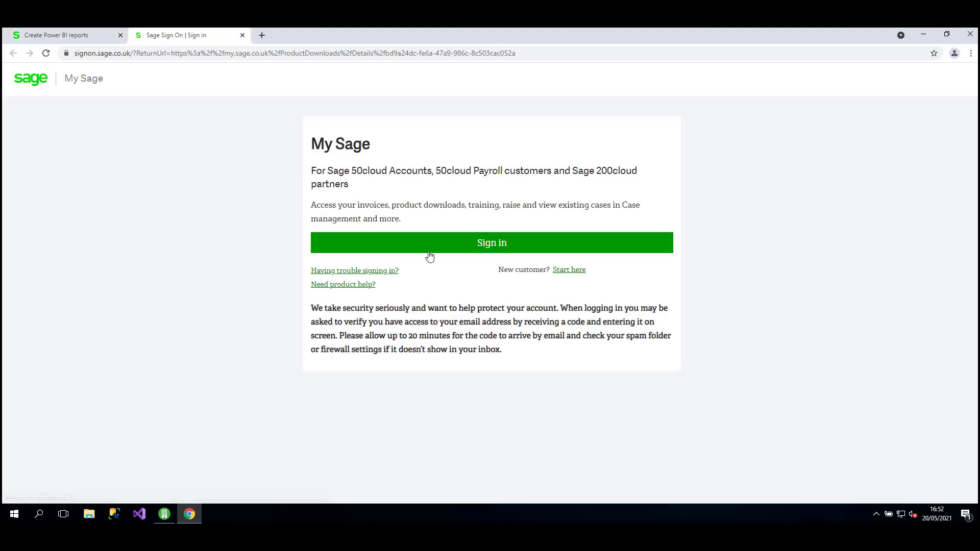
{"action": "left_click", "coordinate": [470, 240]}
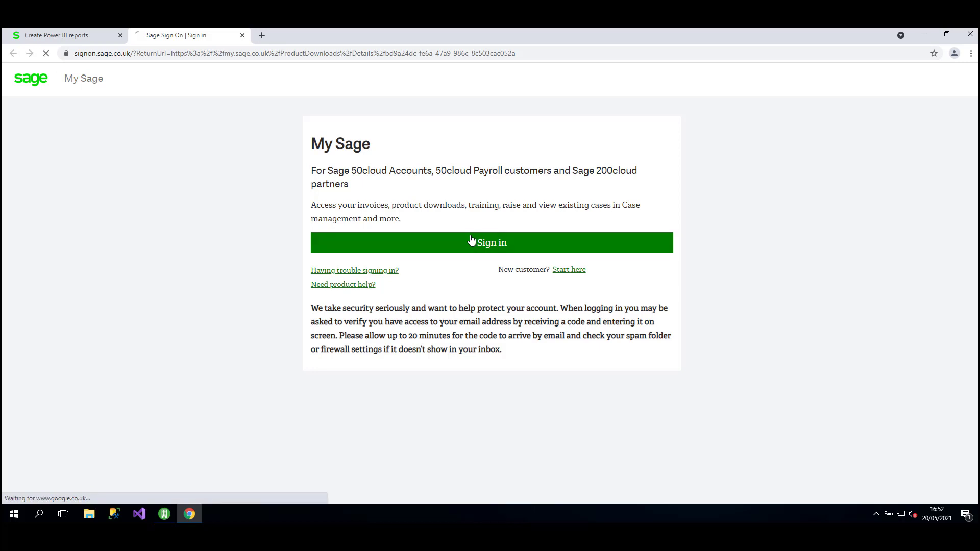
{"action": "scroll", "coordinate": [547, 234], "scroll_direction": "down", "scroll_amount": 2}
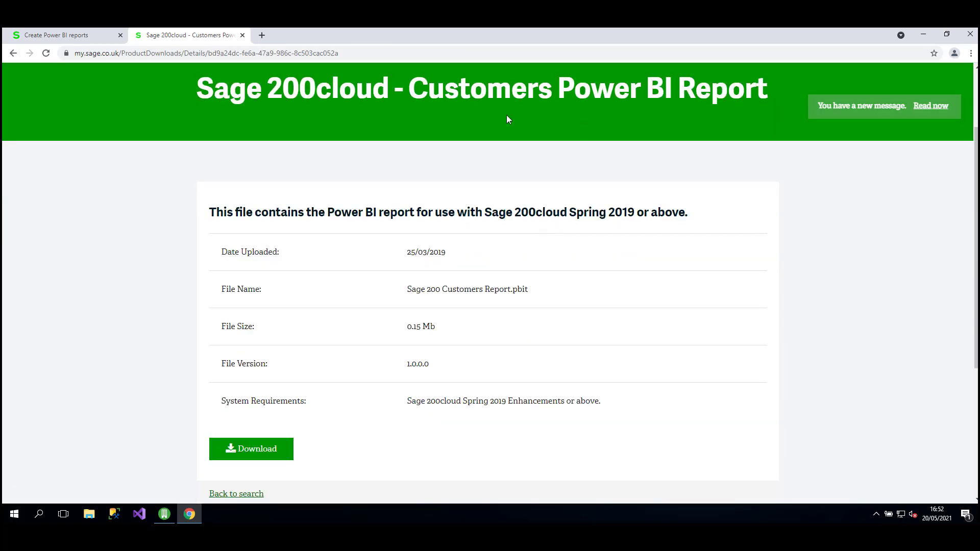
{"action": "left_click", "coordinate": [274, 446]}
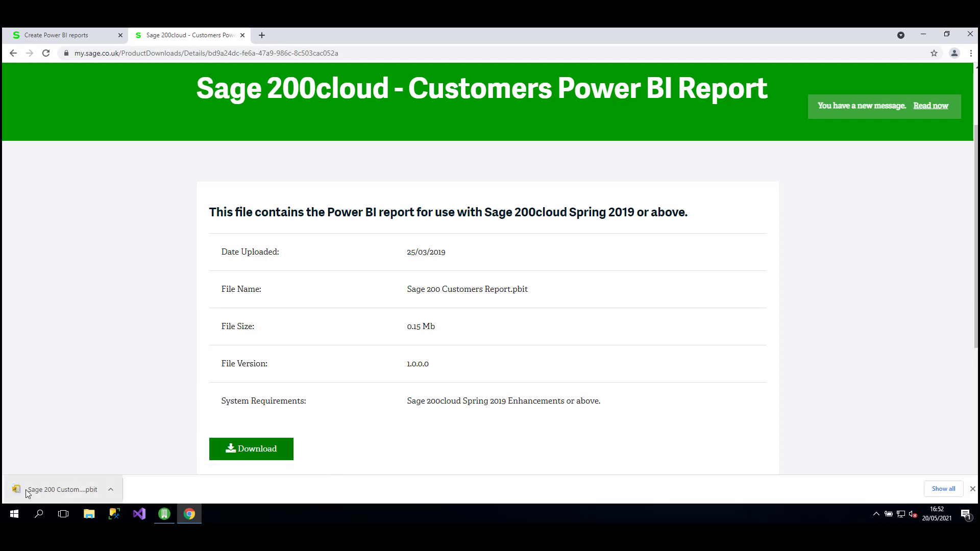
- Show the downloaded Sage 200 Customers Report.pbit in its folder and open it in Power BI Desktop
{"action": "left_click", "coordinate": [112, 492]}
{"action": "left_click", "coordinate": [154, 453]}
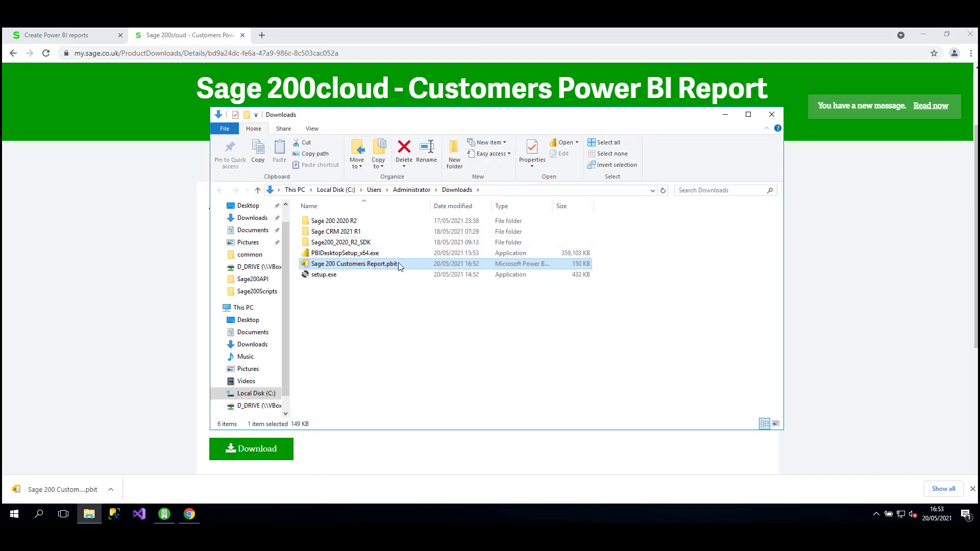
{"action": "double_click", "coordinate": [420, 268]}
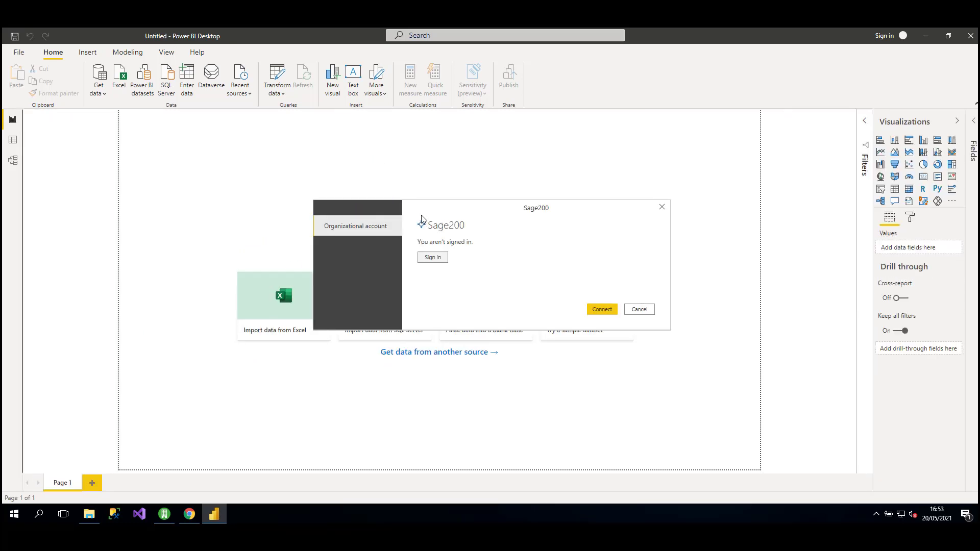
- Sign in to the Sage200 connector with the Microsoft admin account, enter the account password and connect
{"action": "left_click", "coordinate": [432, 258]}
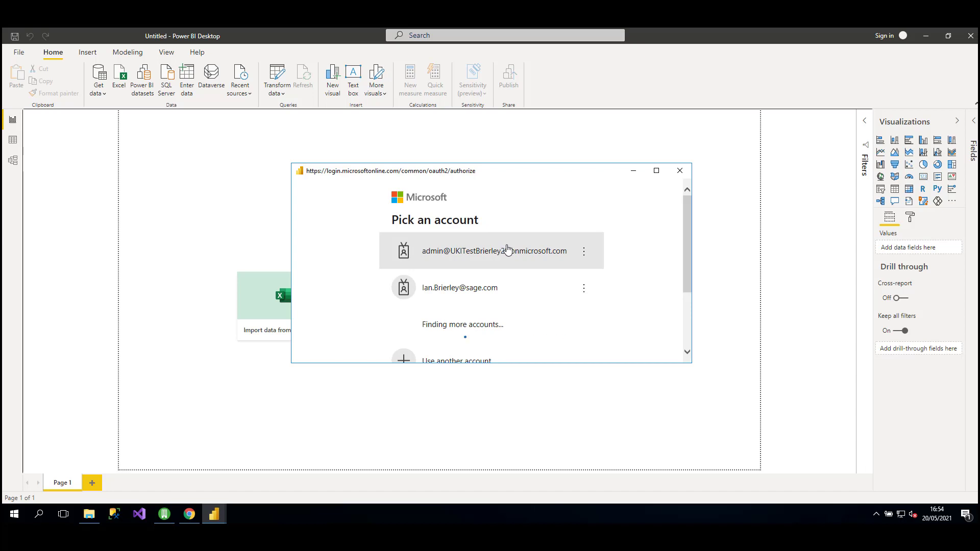
{"action": "left_click", "coordinate": [496, 249]}
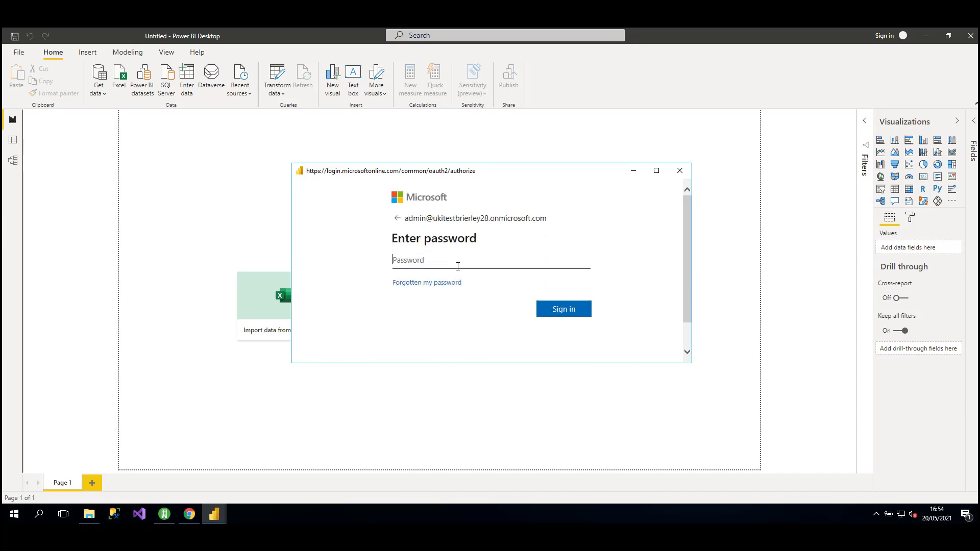
{"action": "type", "text": "***"}
{"action": "key", "text": "Return"}
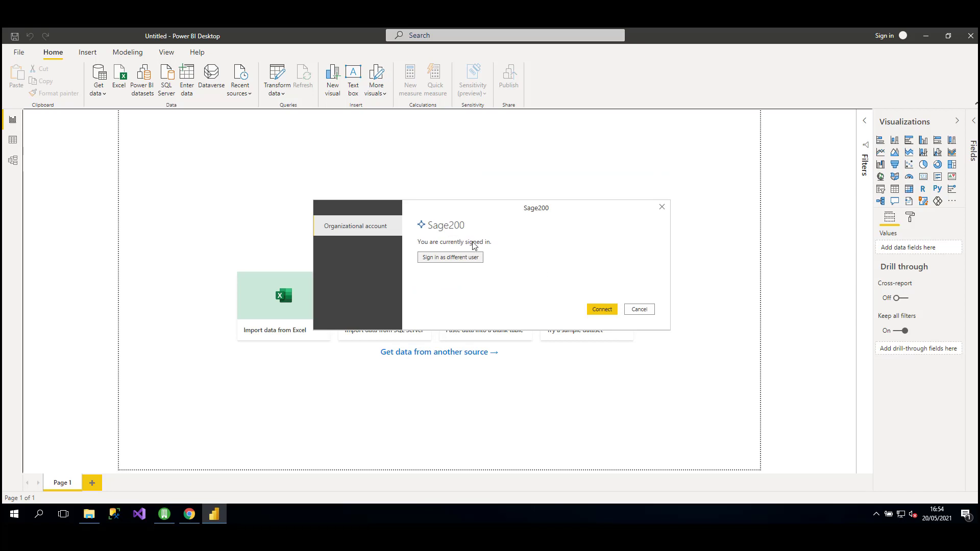
{"action": "left_click", "coordinate": [601, 310]}
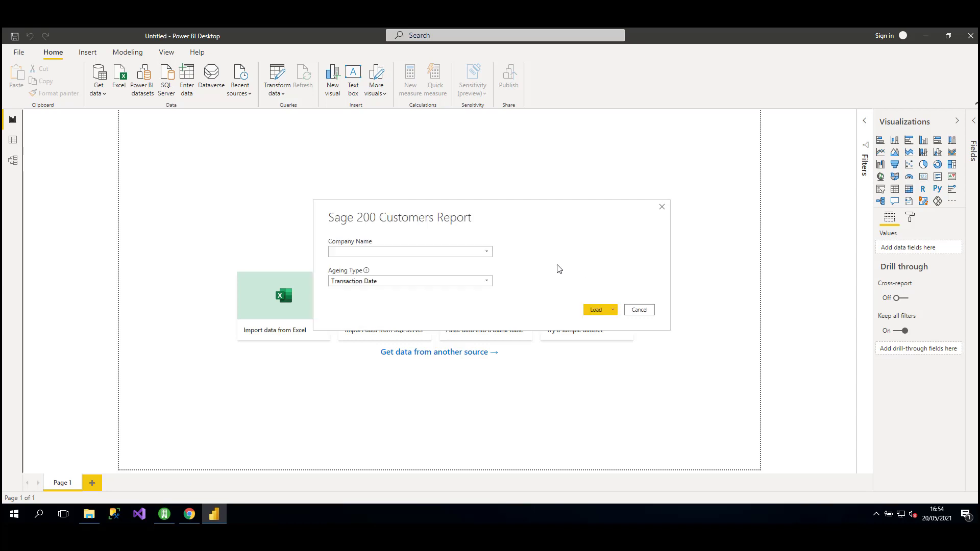
- Set the report's Company Name to Sage 200 Demodata and its Ageing Type to Transaction Date
{"action": "left_click", "coordinate": [487, 252]}
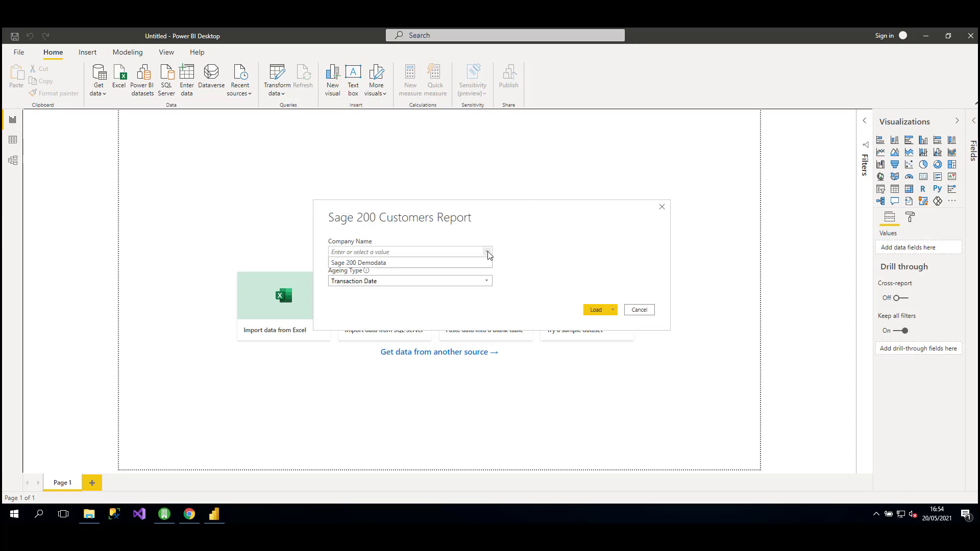
{"action": "left_click", "coordinate": [384, 263]}
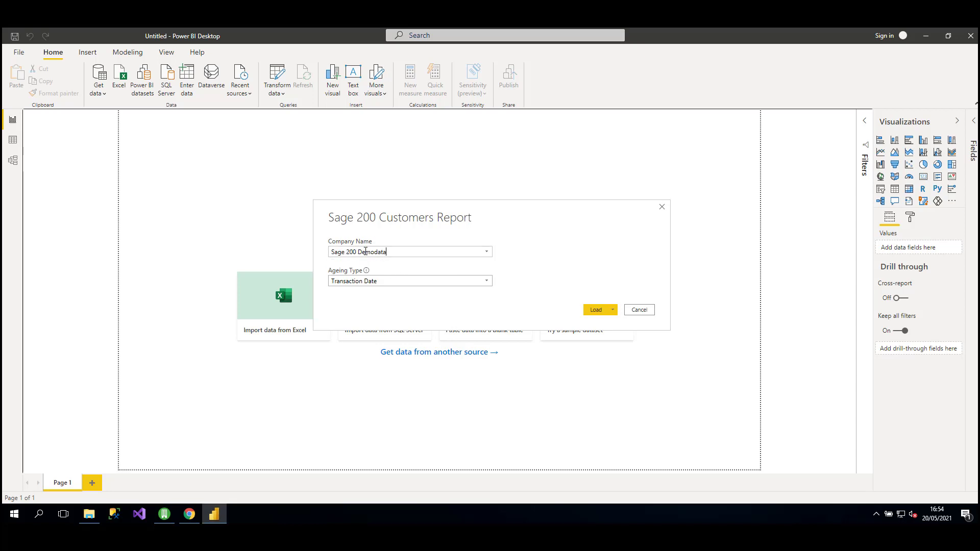
{"action": "left_click", "coordinate": [484, 280]}
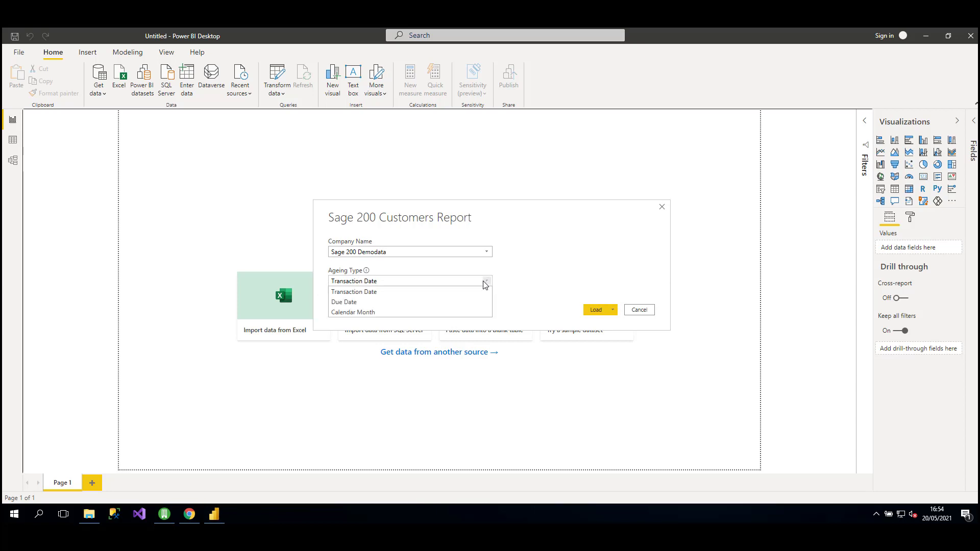
{"action": "left_click", "coordinate": [387, 293]}
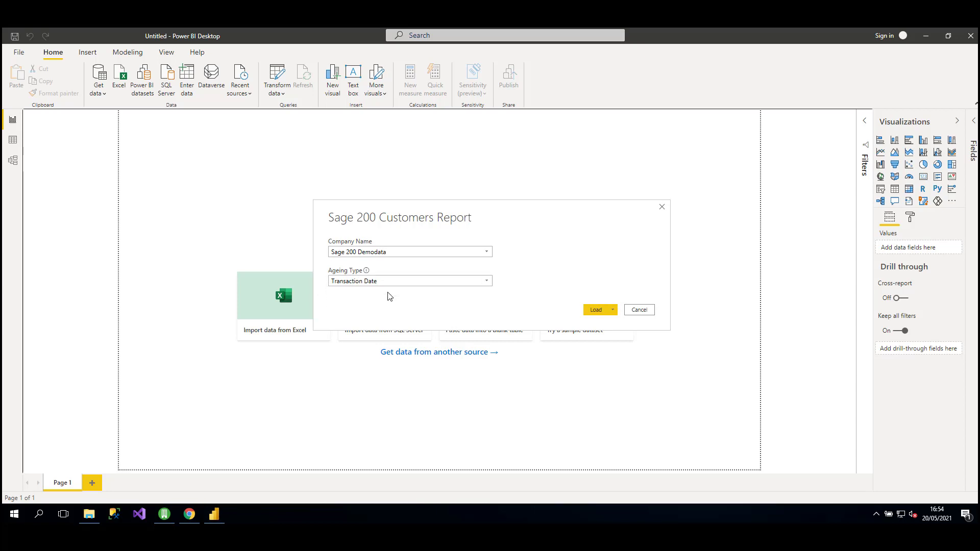
- Load the Sage 200 Customers Report with the chosen parameters and save it in Documents as Test Report
{"action": "left_click", "coordinate": [595, 310]}
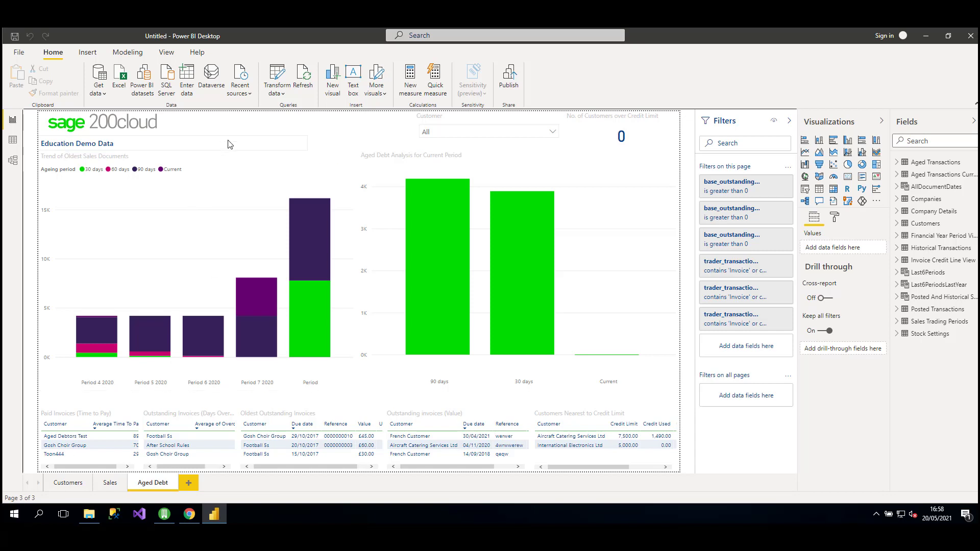
{"action": "left_click", "coordinate": [19, 52]}
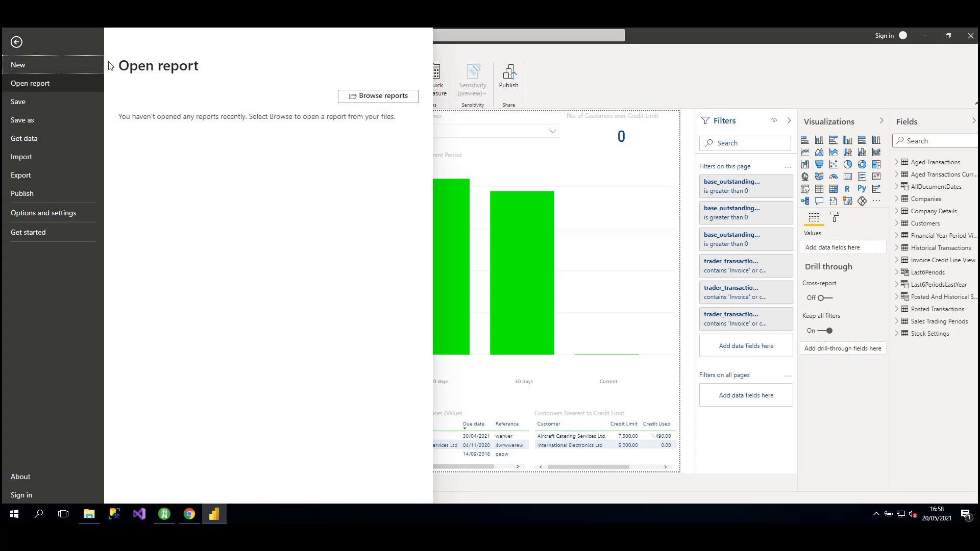
{"action": "key", "text": "Escape"}
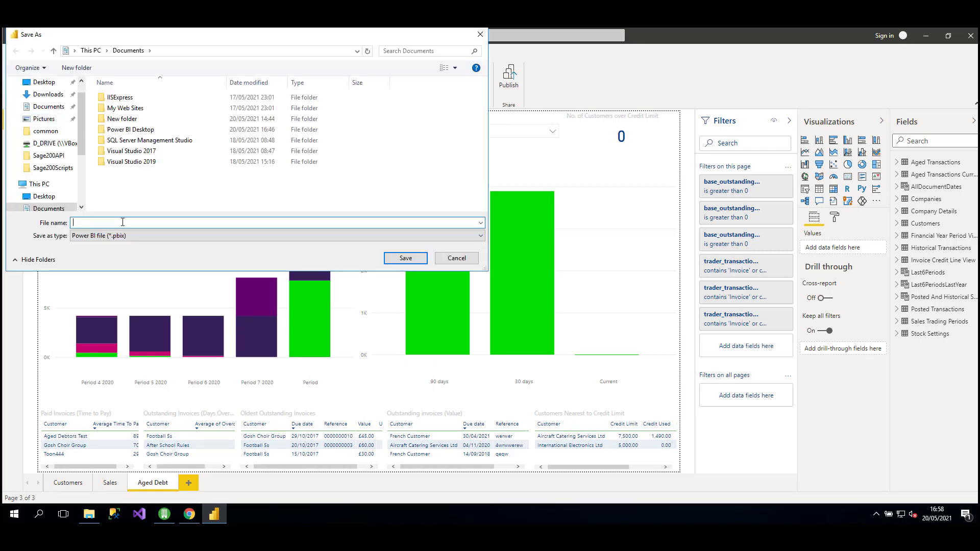
{"action": "type", "text": "Test Report"}
{"action": "left_click", "coordinate": [405, 258]}
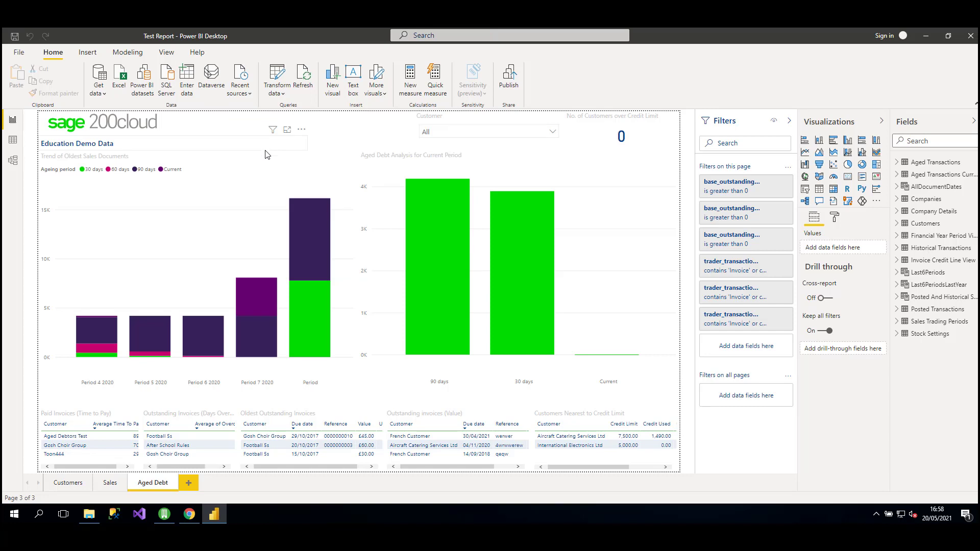
- Open the report's queries for transformation, duplicate the Customers query and rename the copy Banks
{"action": "left_click", "coordinate": [283, 76]}
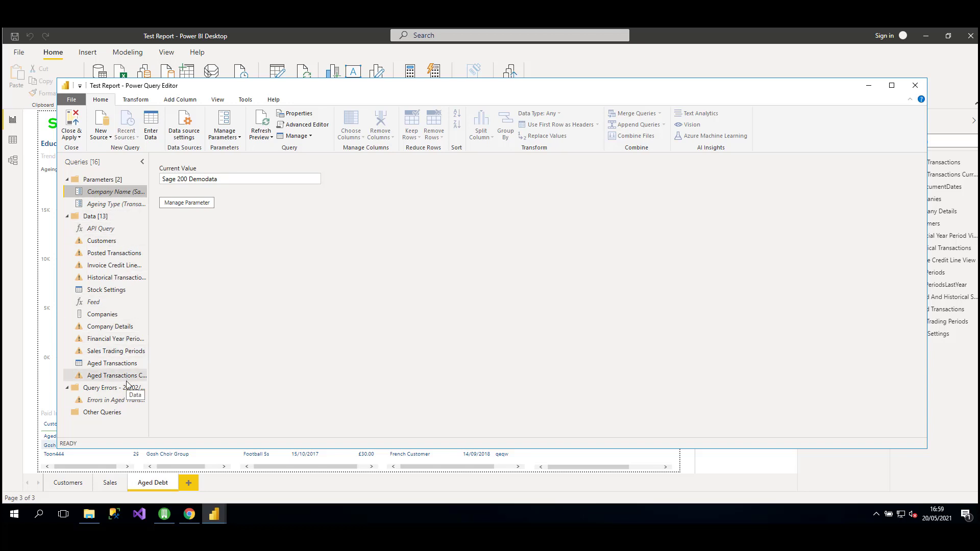
{"action": "right_click", "coordinate": [115, 245]}
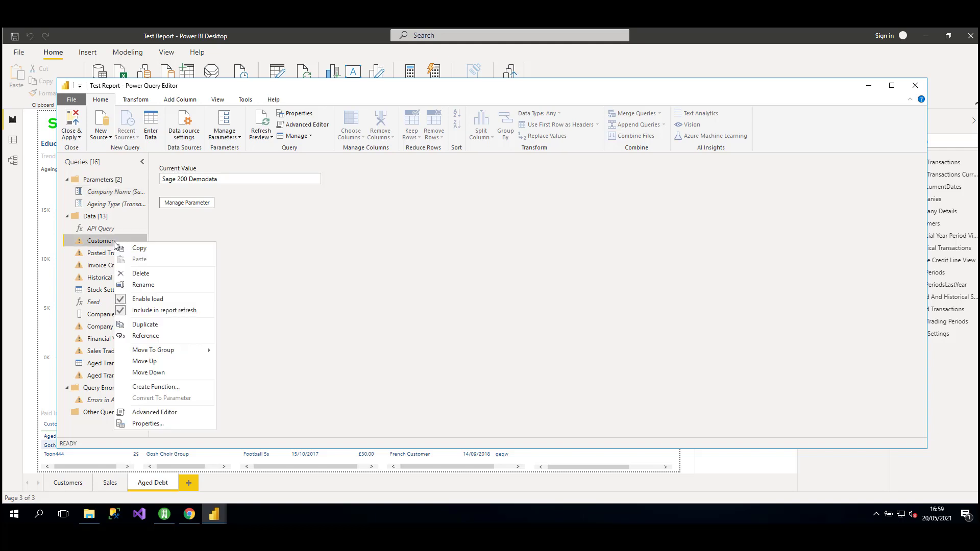
{"action": "left_click", "coordinate": [172, 326]}
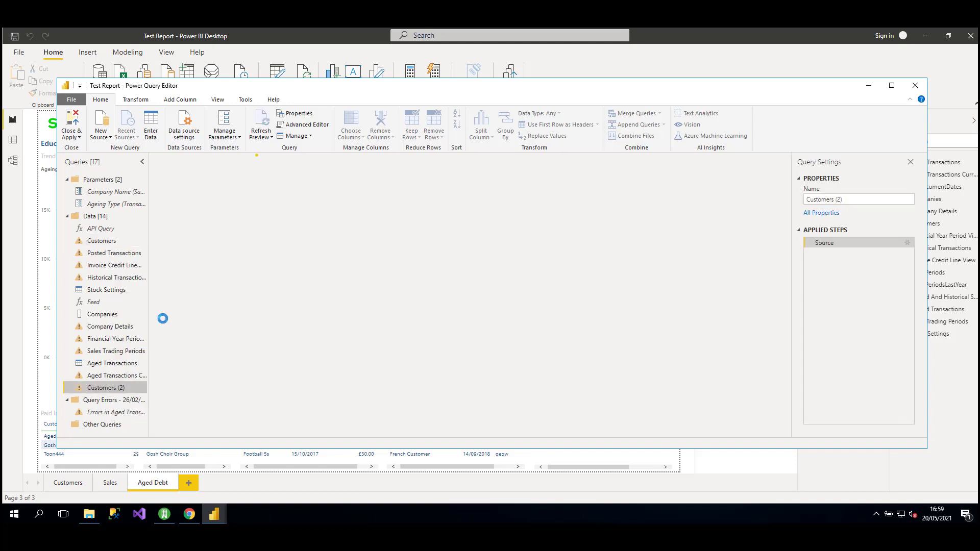
{"action": "right_click", "coordinate": [121, 390]}
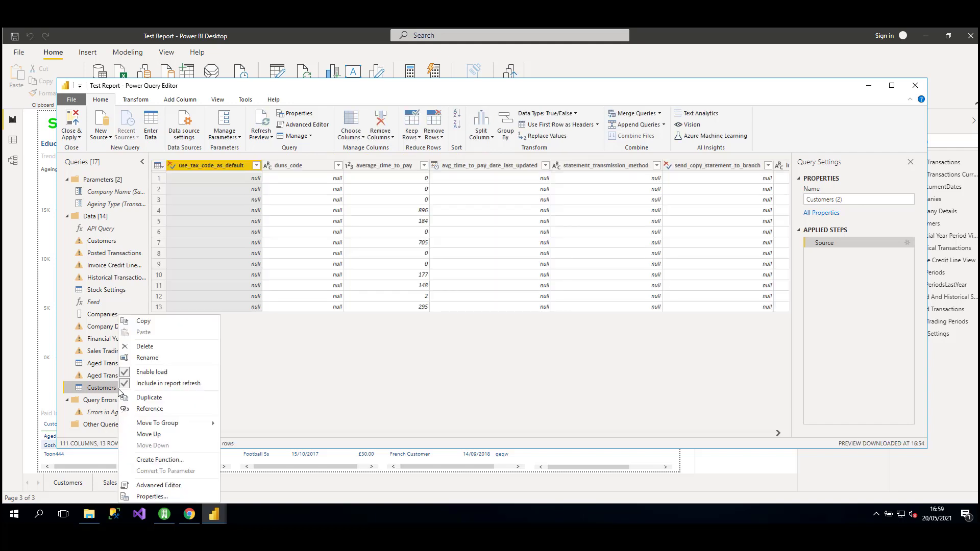
{"action": "left_click", "coordinate": [157, 357]}
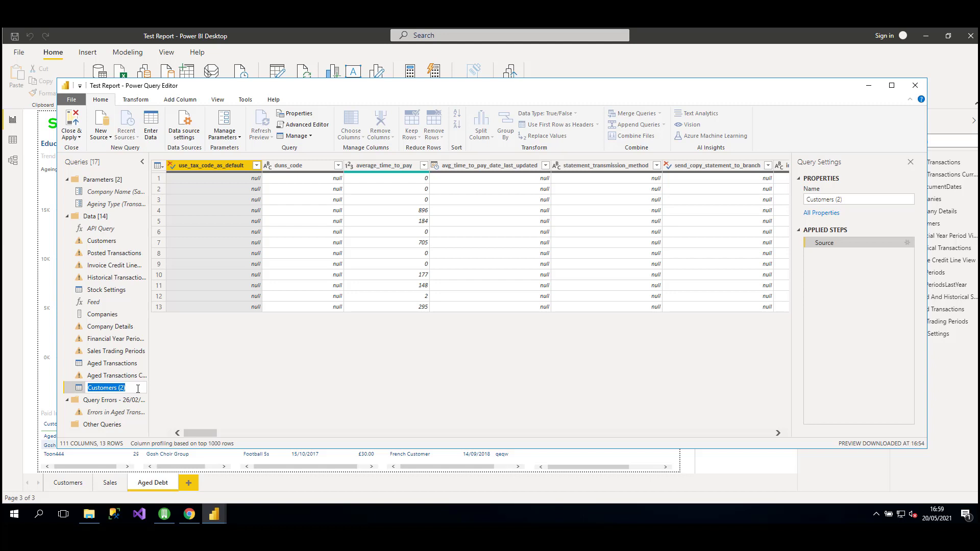
{"action": "type", "text": "Banks"}
{"action": "key", "text": "Return"}
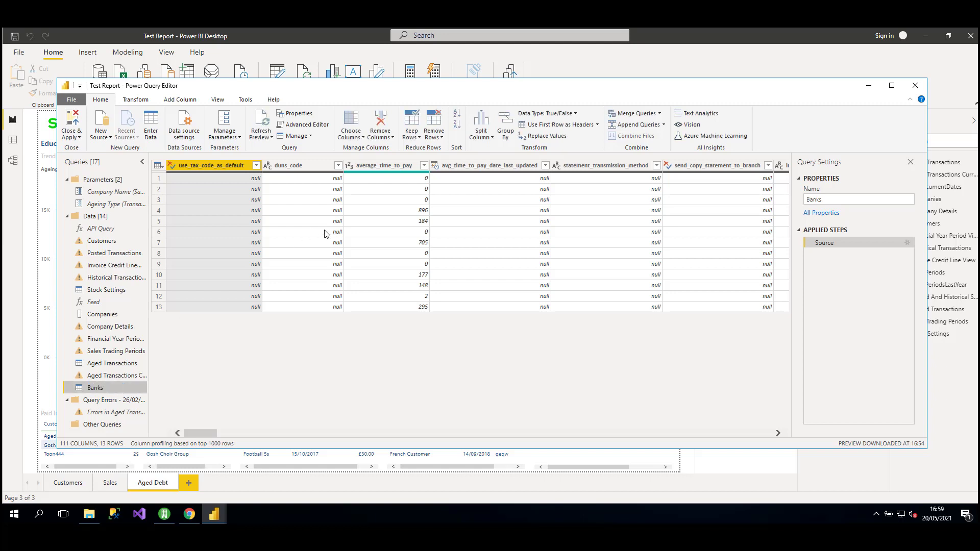
- Replace the Banks query's source line with Source = #"API Query"("banks", null, null) in the Advanced Editor and apply the change
{"action": "left_click", "coordinate": [318, 128]}
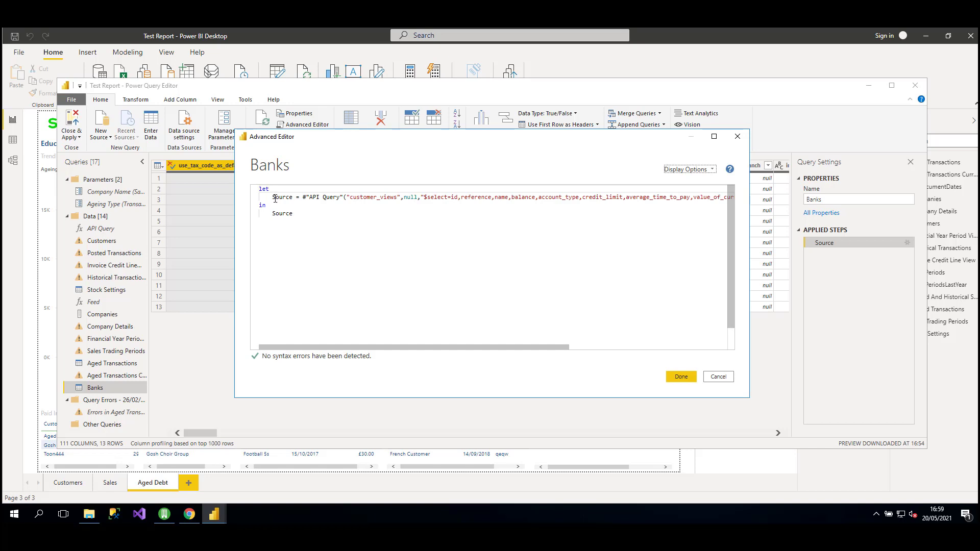
{"action": "left_click_drag", "start_coordinate": [272, 197], "coordinate": [306, 197]}
{"action": "left_click_drag", "start_coordinate": [421, 200], "coordinate": [764, 199]}
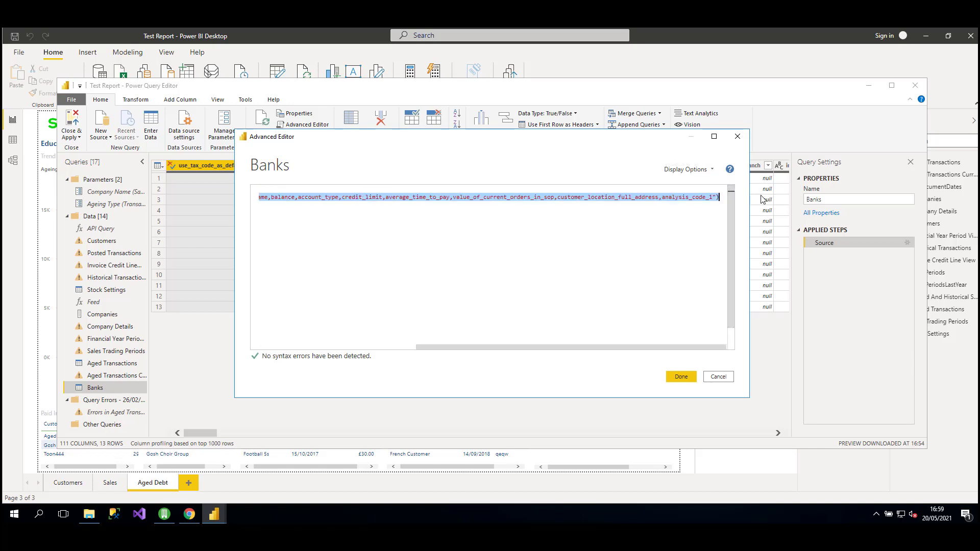
{"action": "key", "text": "Delete"}
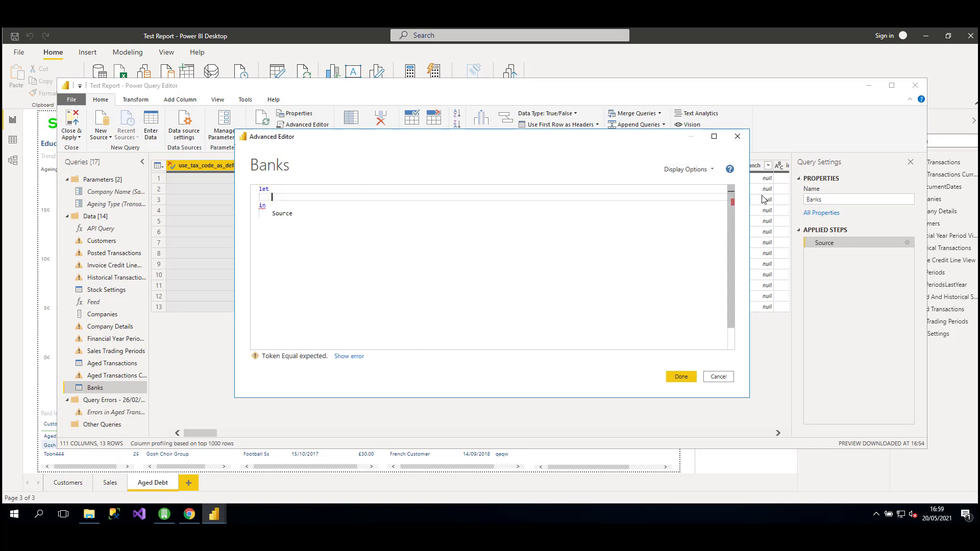
{"action": "key", "text": "ctrl+v"}
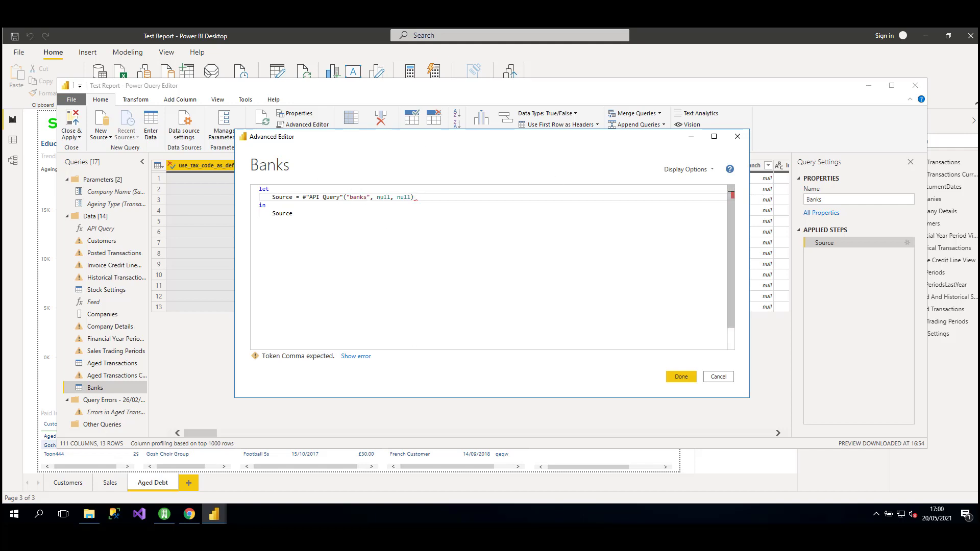
{"action": "left_click", "coordinate": [683, 377]}
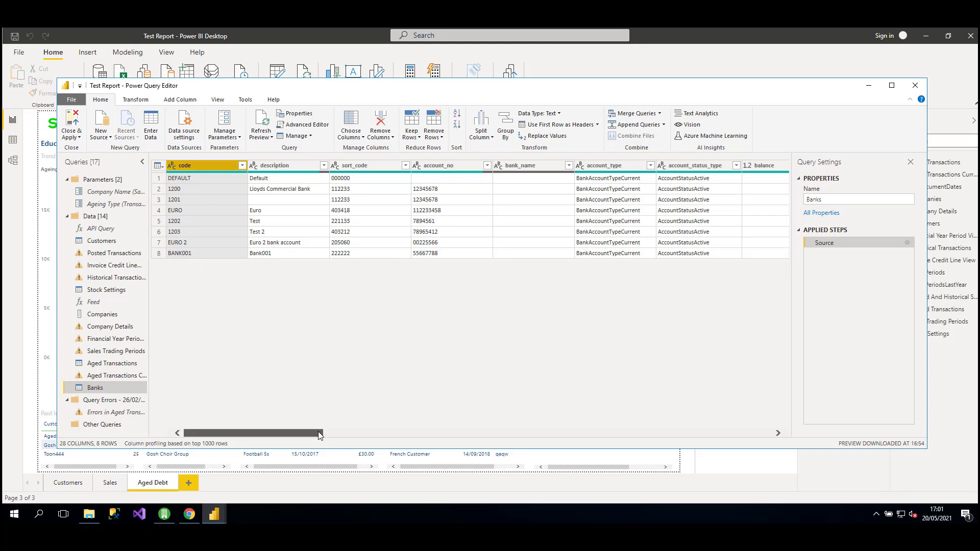
{"action": "left_click_drag", "start_coordinate": [320, 435], "coordinate": [286, 423]}
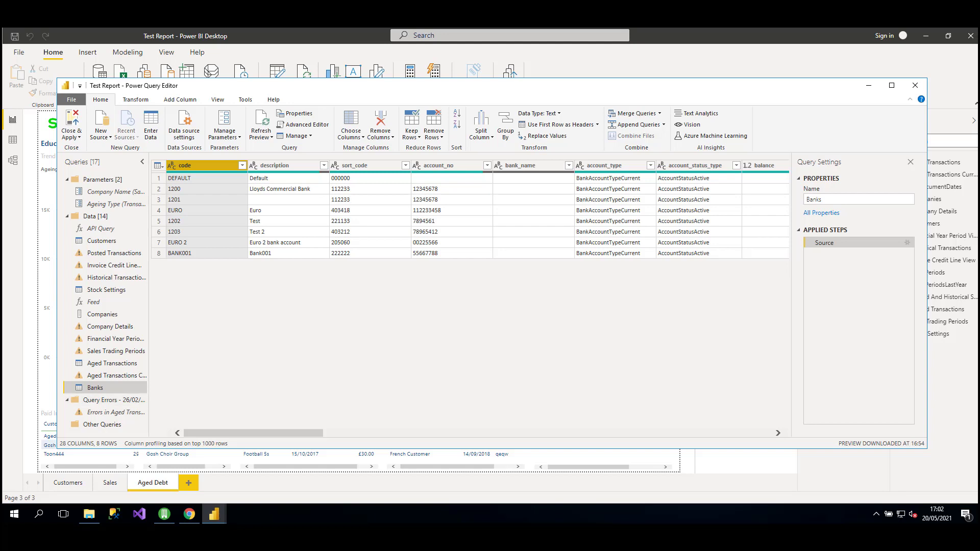
- Reopen the Banks query's code and examine the two null arguments of the API Query call
{"action": "left_click", "coordinate": [304, 124]}
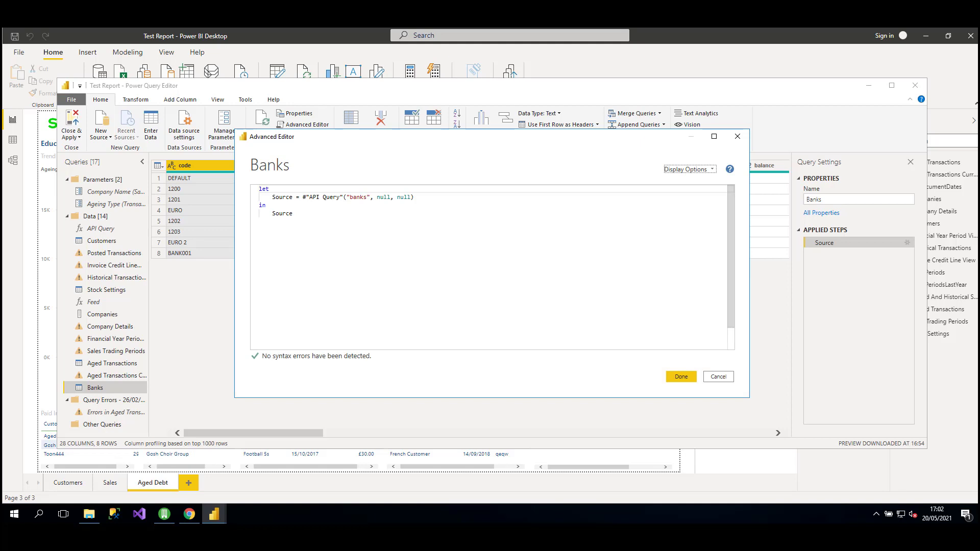
{"action": "double_click", "coordinate": [381, 198]}
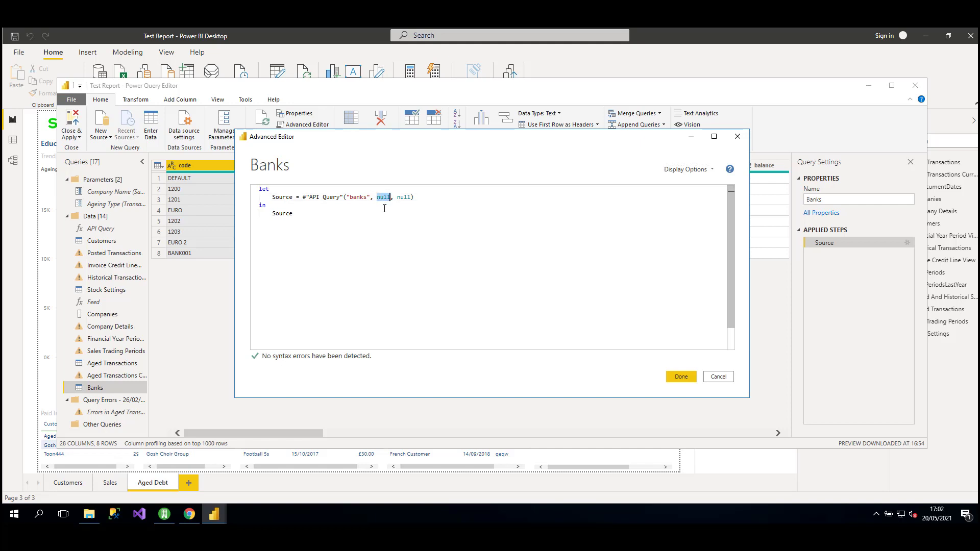
{"action": "left_click", "coordinate": [397, 205]}
{"action": "double_click", "coordinate": [400, 197]}
{"action": "left_click", "coordinate": [418, 197]}
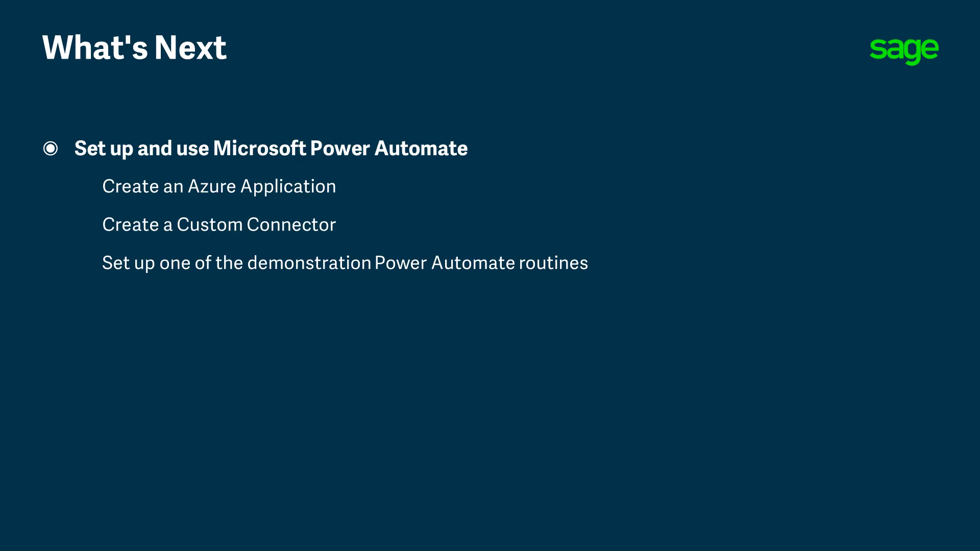
{"action": "key", "text": "Right"}
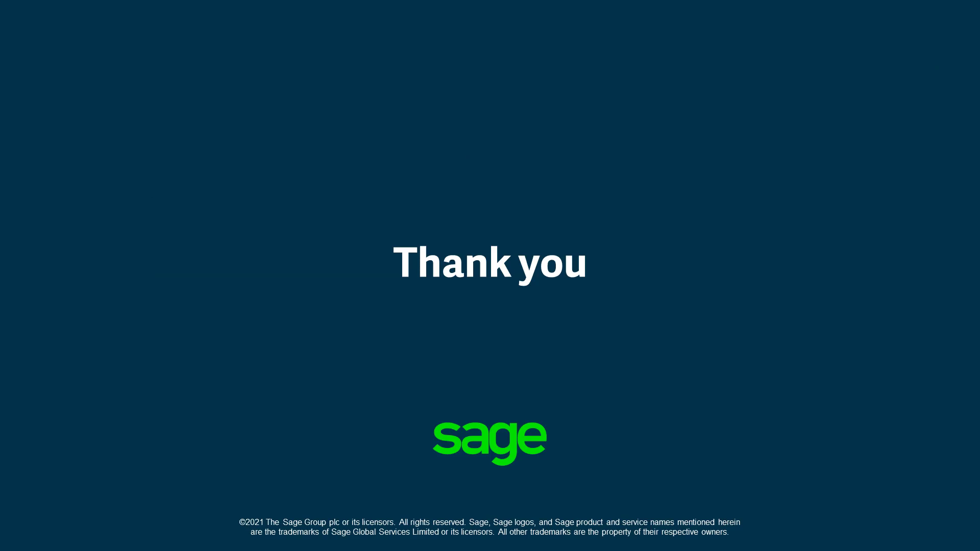